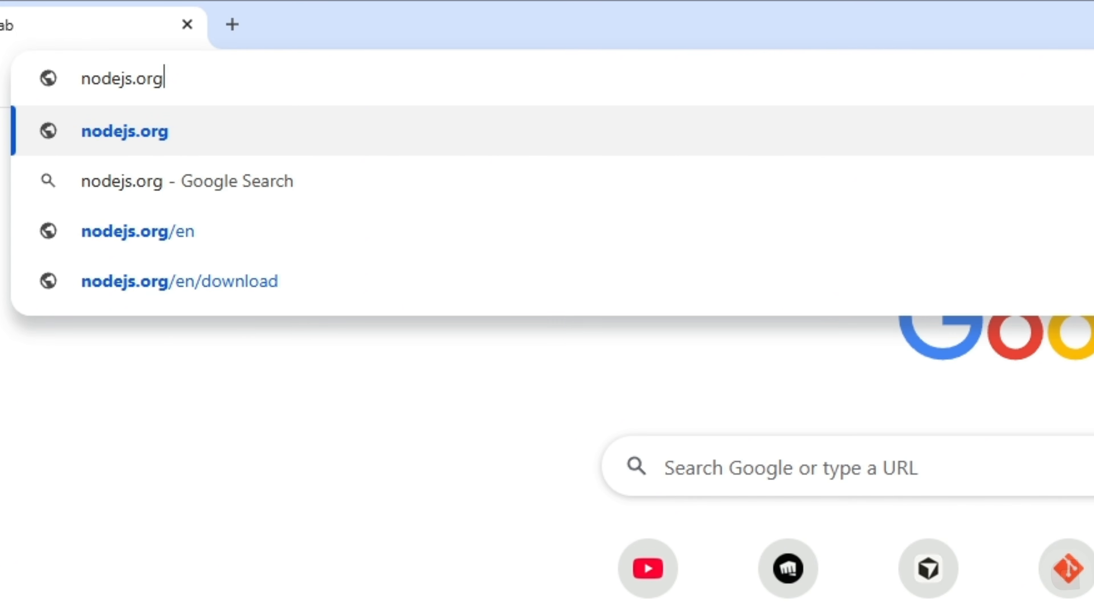
Step: Go to nodejs.org and download the Node.js v24.16.0 LTS Windows Installer (.msi) for x64
{"action": "left_click_drag", "start_coordinate": [190, 76], "coordinate": [75, 77]}
{"action": "left_click", "coordinate": [180, 80]}
{"action": "key", "text": "Return"}
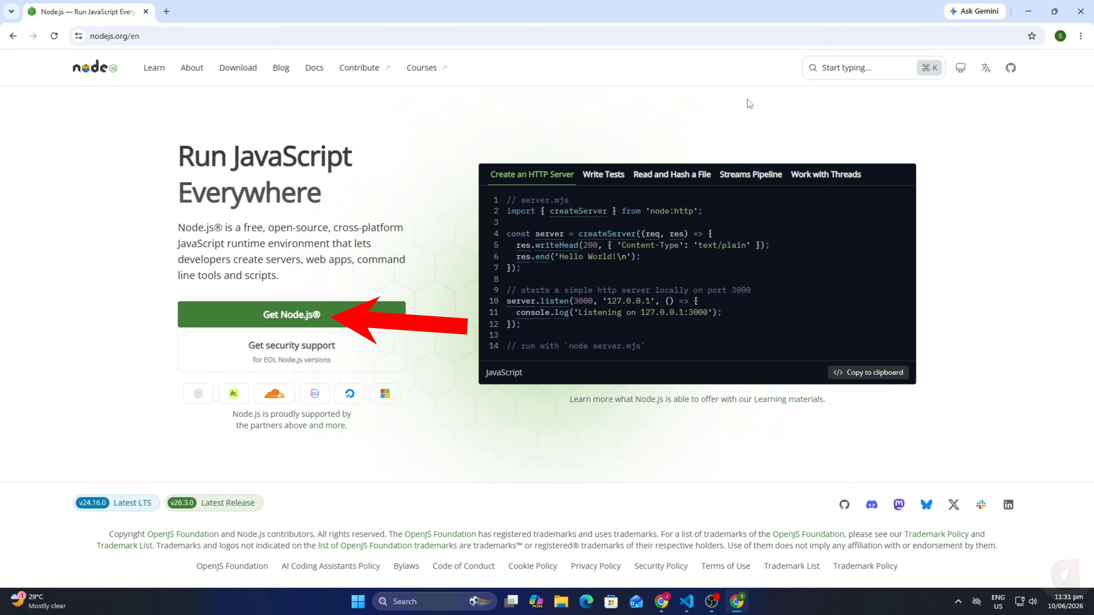
{"action": "left_click", "coordinate": [297, 314]}
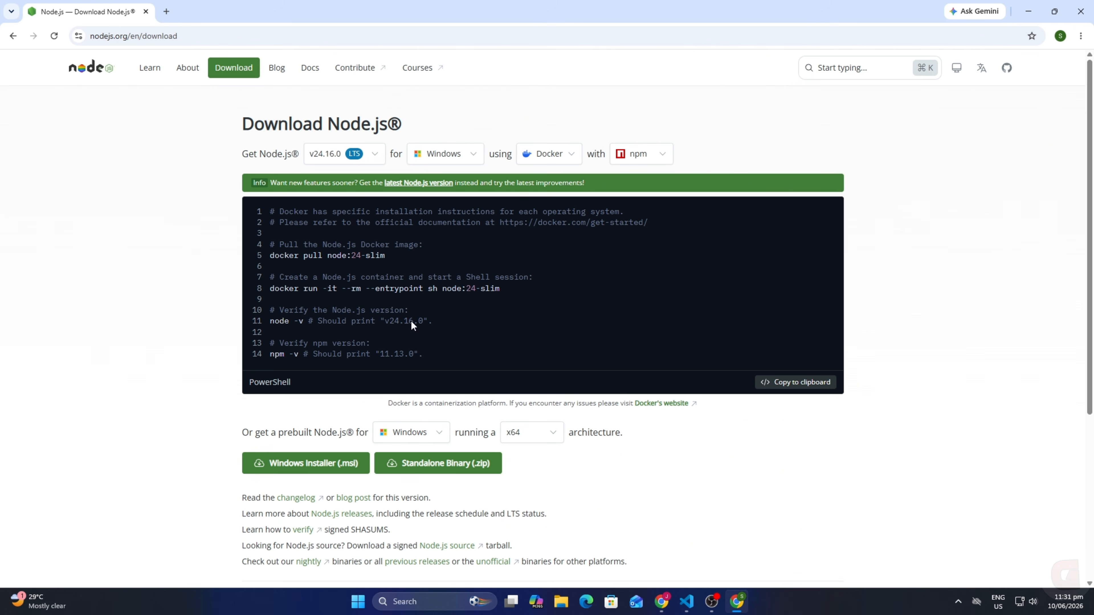
{"action": "scroll", "coordinate": [640, 463], "scroll_direction": "down", "scroll_amount": 2}
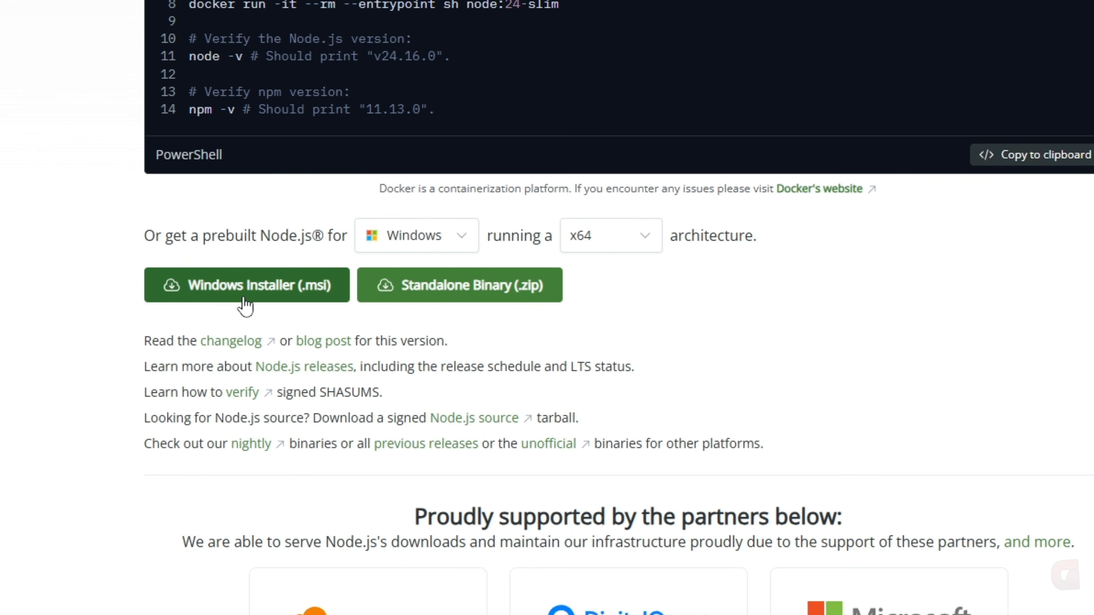
{"action": "left_click", "coordinate": [246, 303]}
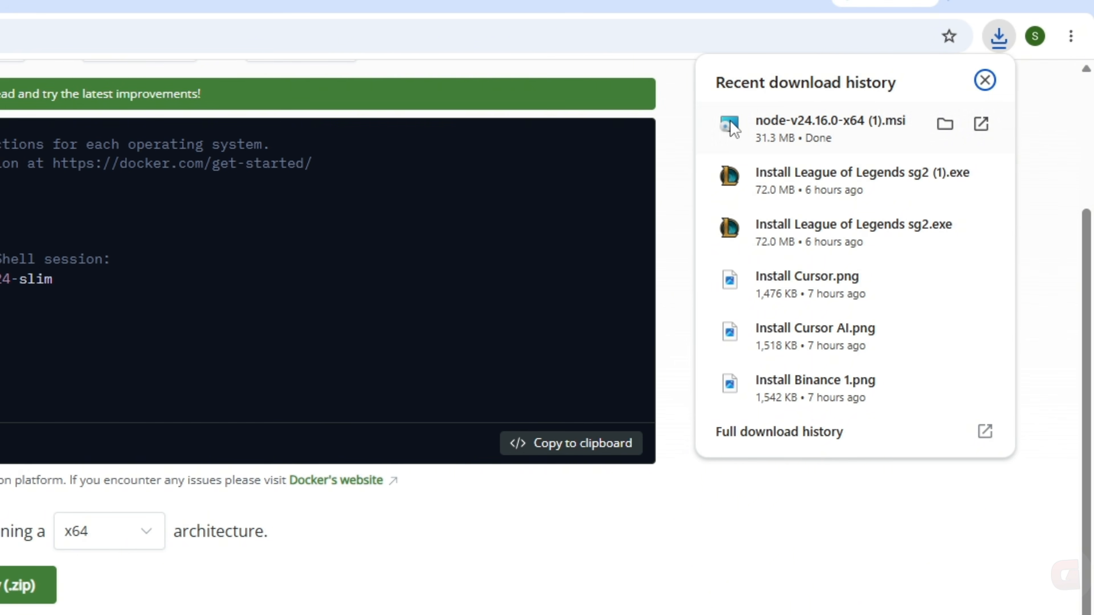
Step: Launch the downloaded Node.js installer, accept the license agreement and keep the destination folder C:\Program Files\nodejs\
{"action": "left_click", "coordinate": [814, 137]}
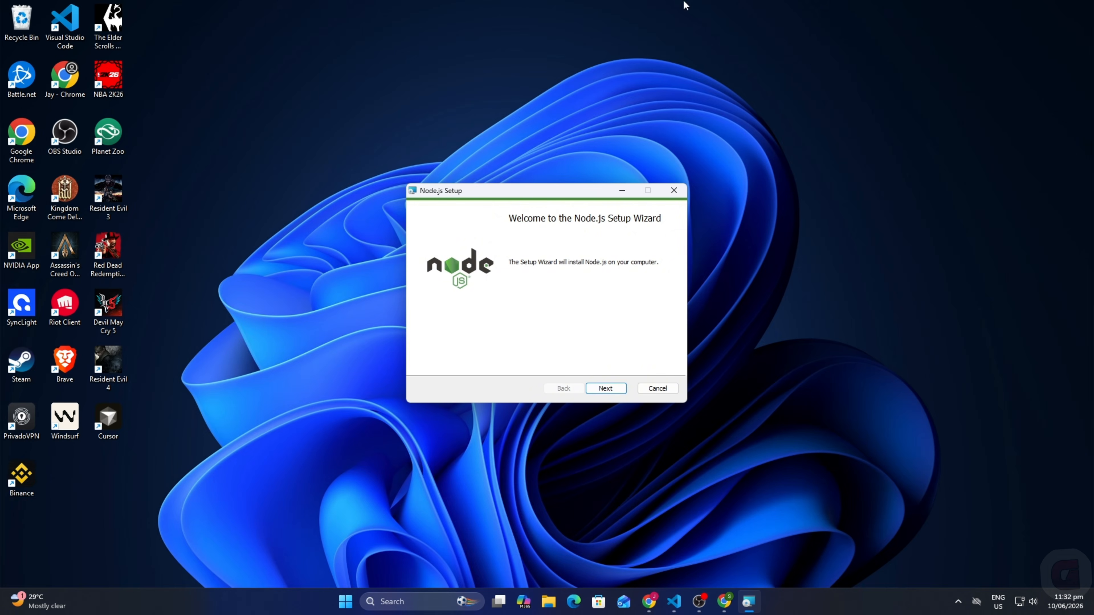
{"action": "left_click", "coordinate": [603, 392]}
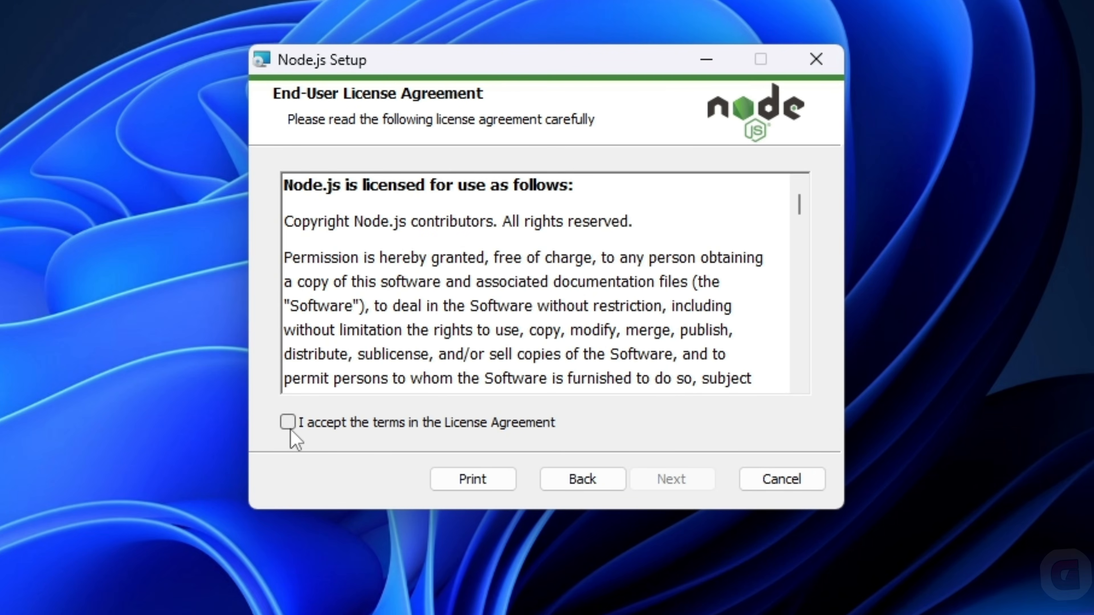
{"action": "left_click", "coordinate": [290, 427]}
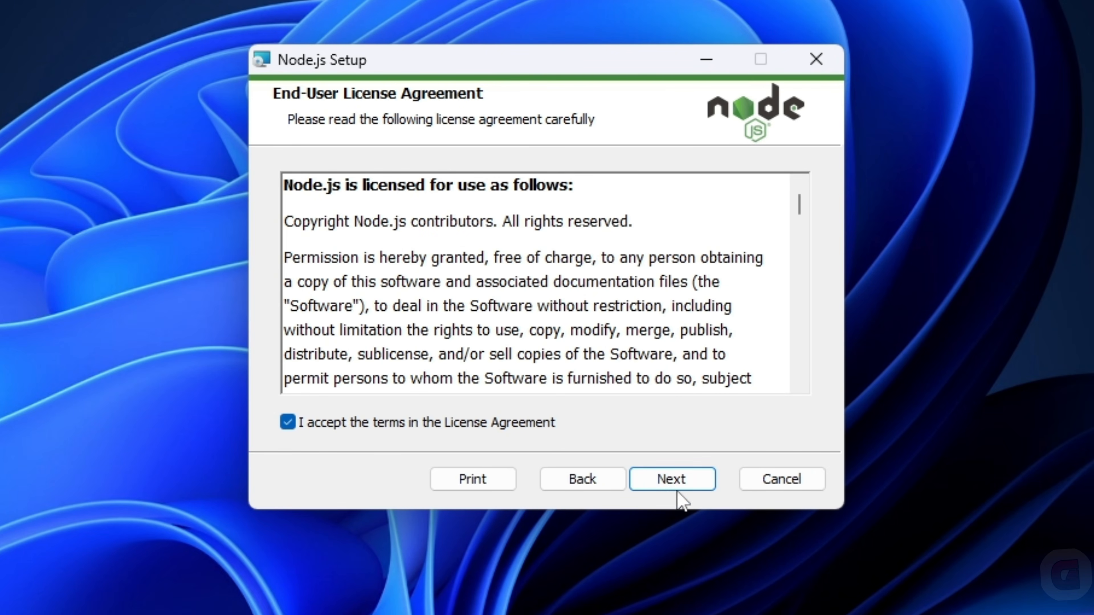
{"action": "left_click", "coordinate": [674, 480]}
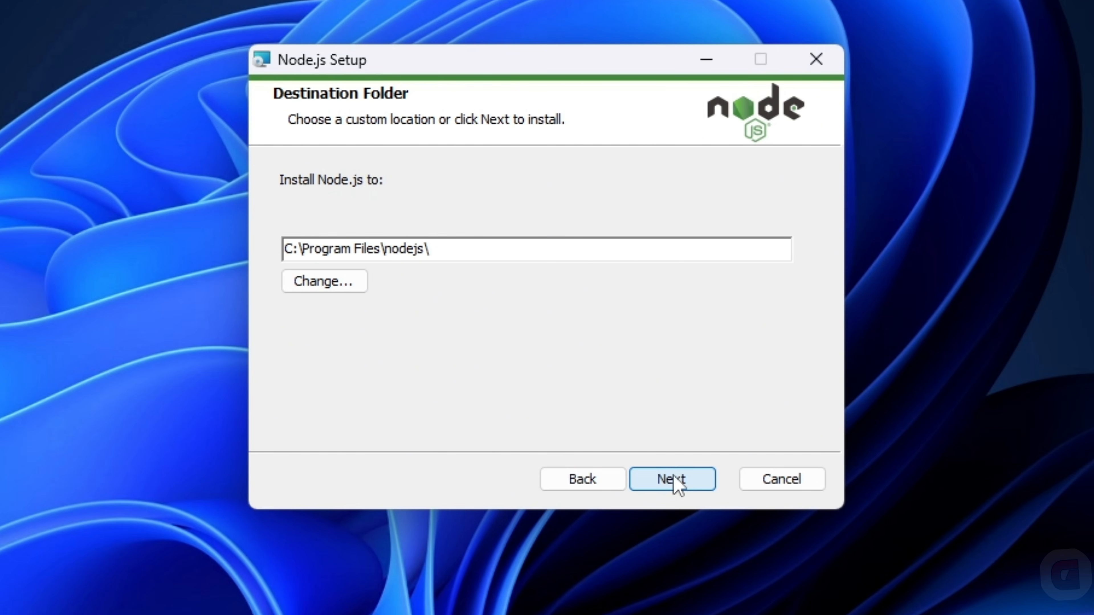
{"action": "left_click", "coordinate": [674, 480]}
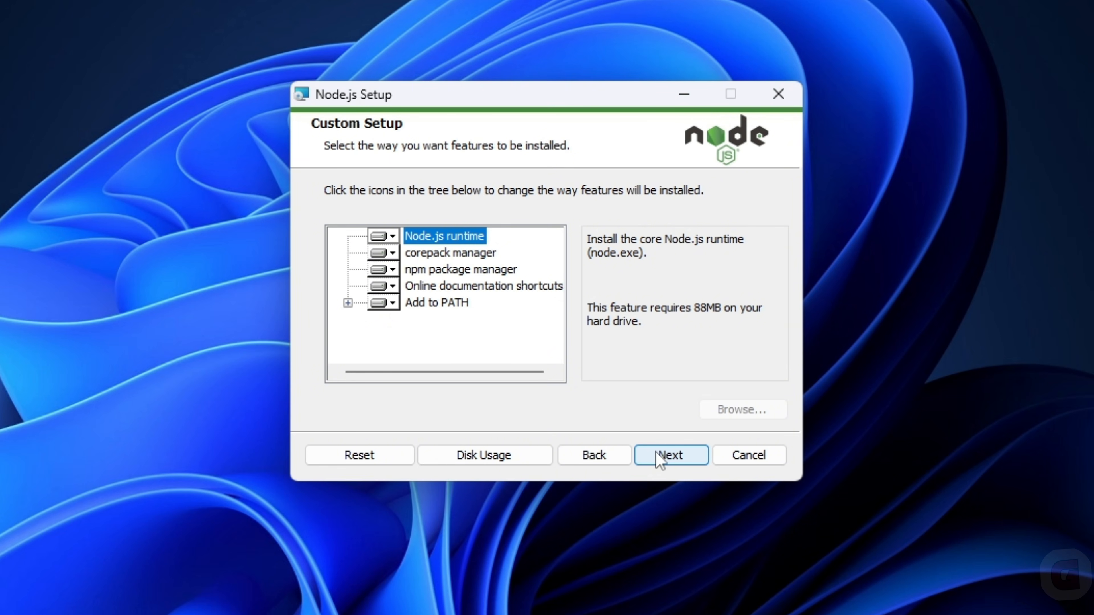
Step: Keep the default Node.js features, run the installation and finish the setup wizard
{"action": "left_click", "coordinate": [659, 457]}
{"action": "left_click", "coordinate": [658, 457]}
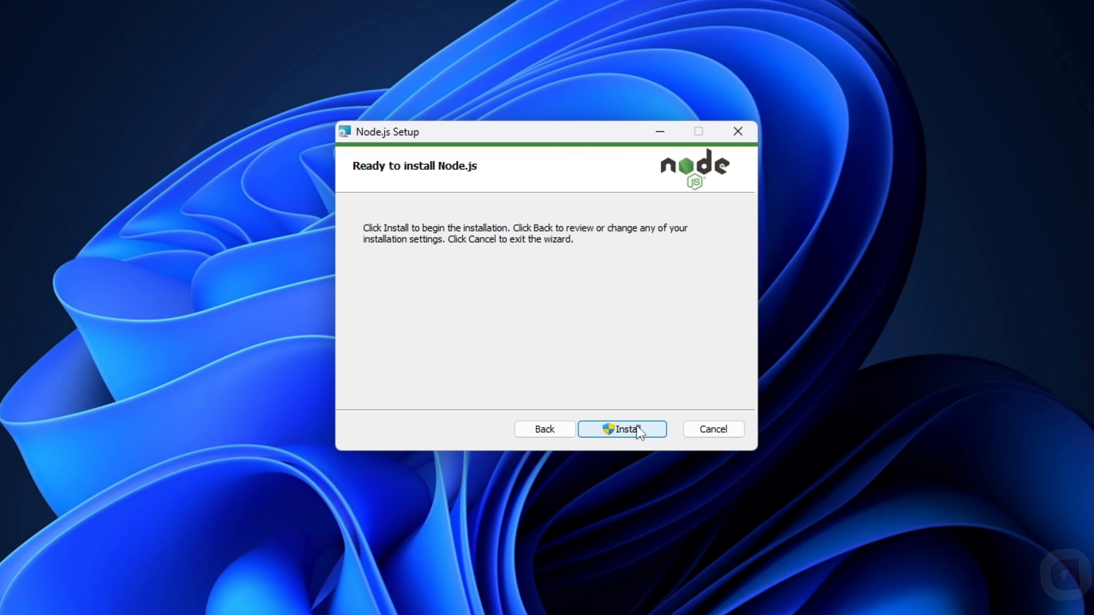
{"action": "left_click", "coordinate": [637, 428]}
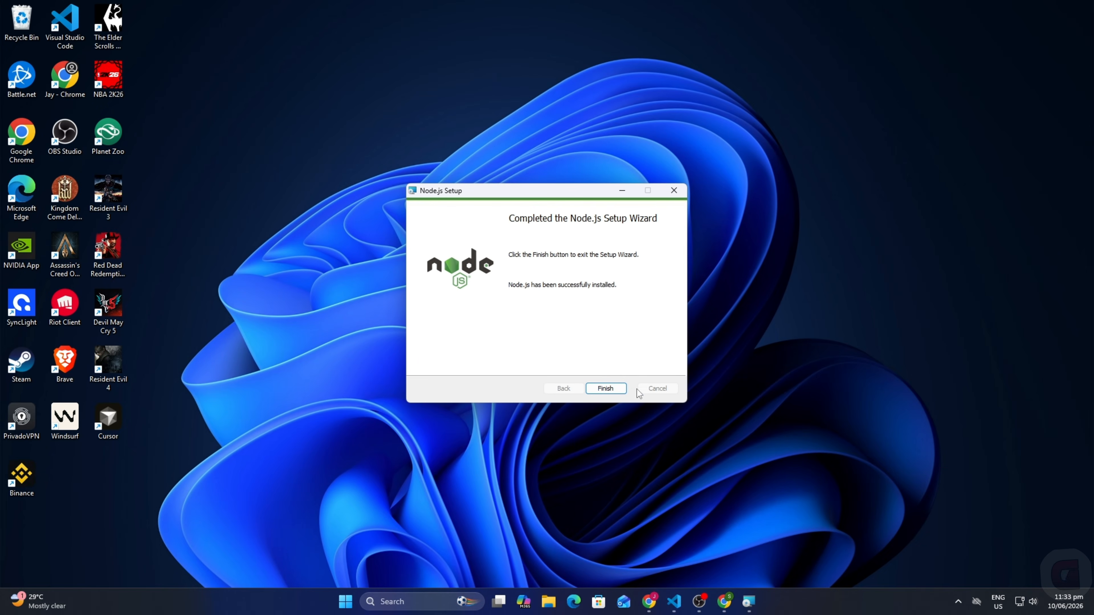
{"action": "left_click", "coordinate": [608, 388]}
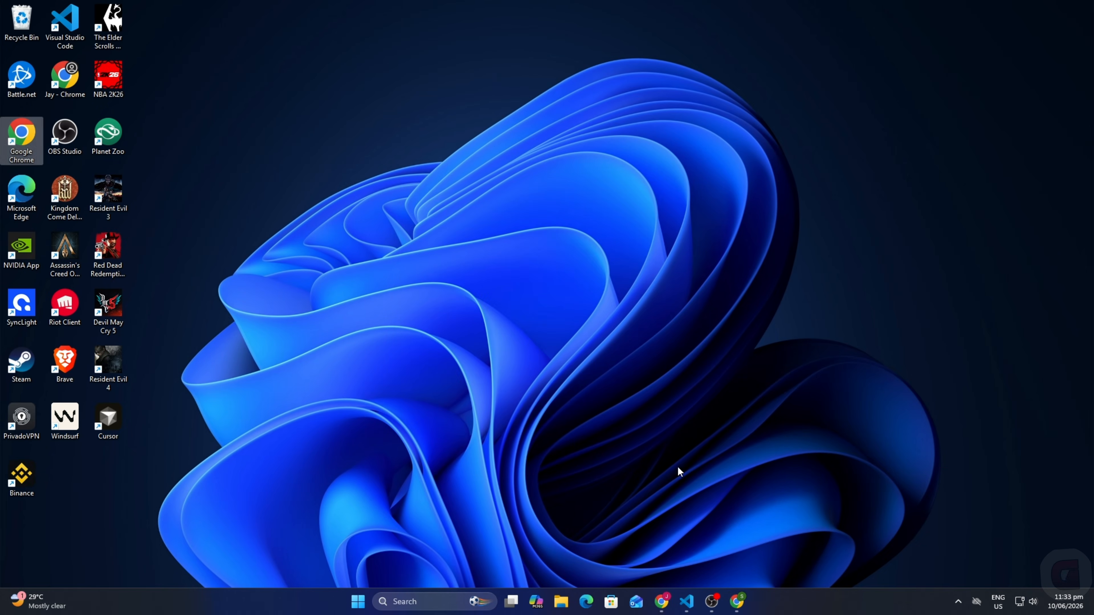
Step: Open Windows PowerShell, check the installed Node.js version with node -v, and minimize the window
{"action": "key", "text": "super+s"}
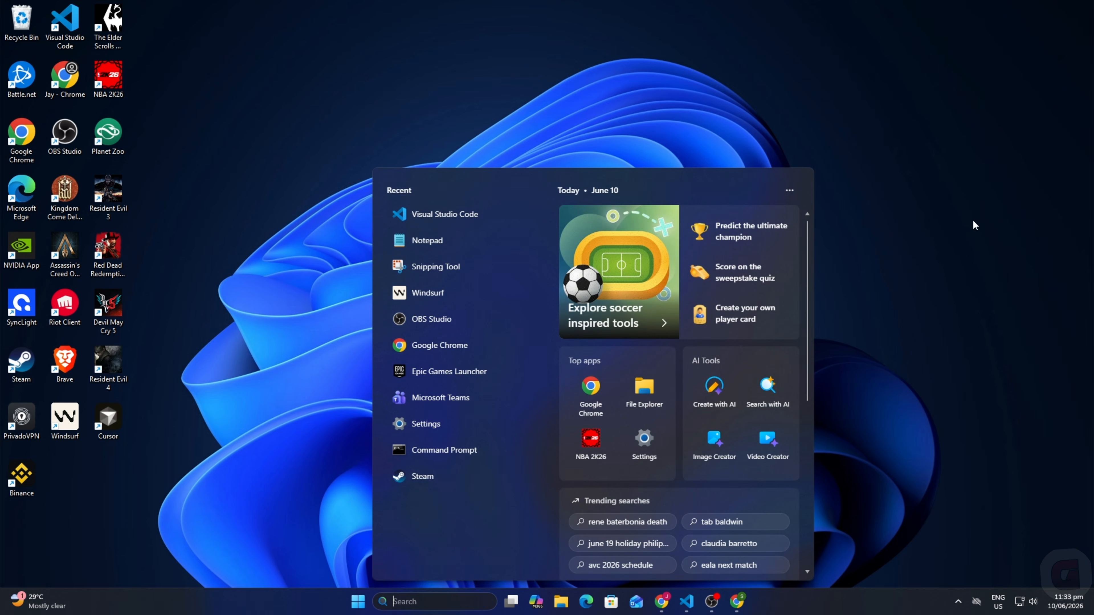
{"action": "type", "text": "powershell"}
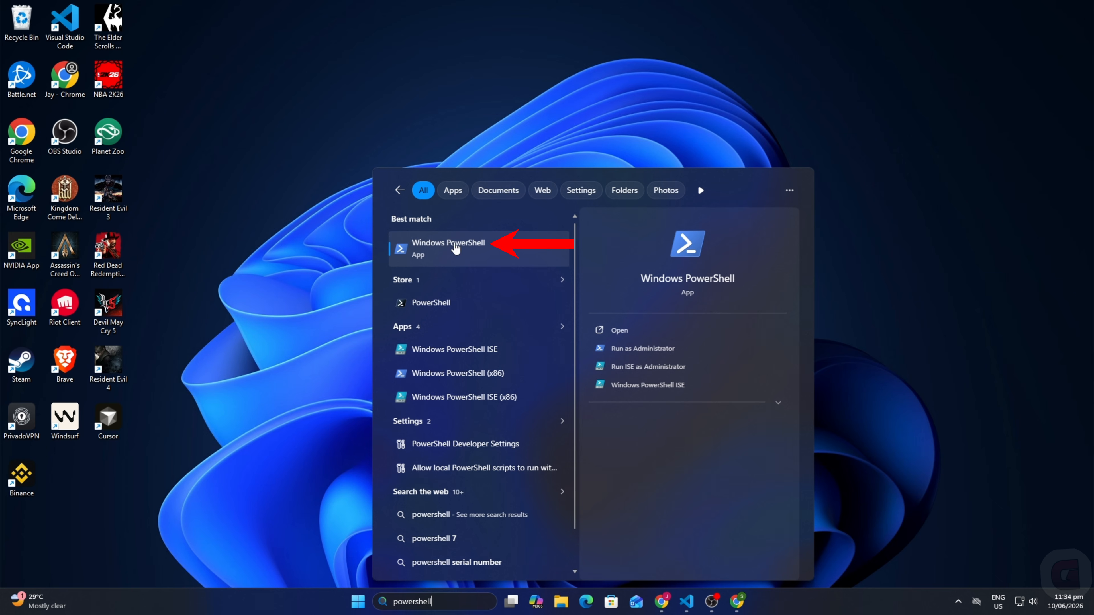
{"action": "left_click", "coordinate": [482, 242]}
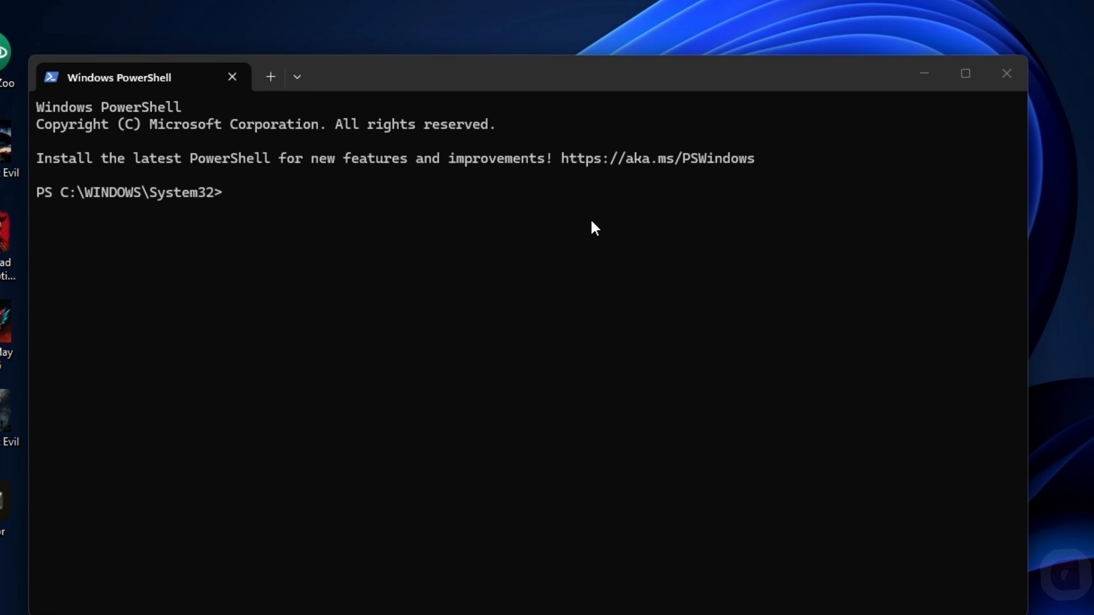
{"action": "type", "text": "node -v"}
{"action": "key", "text": "Return"}
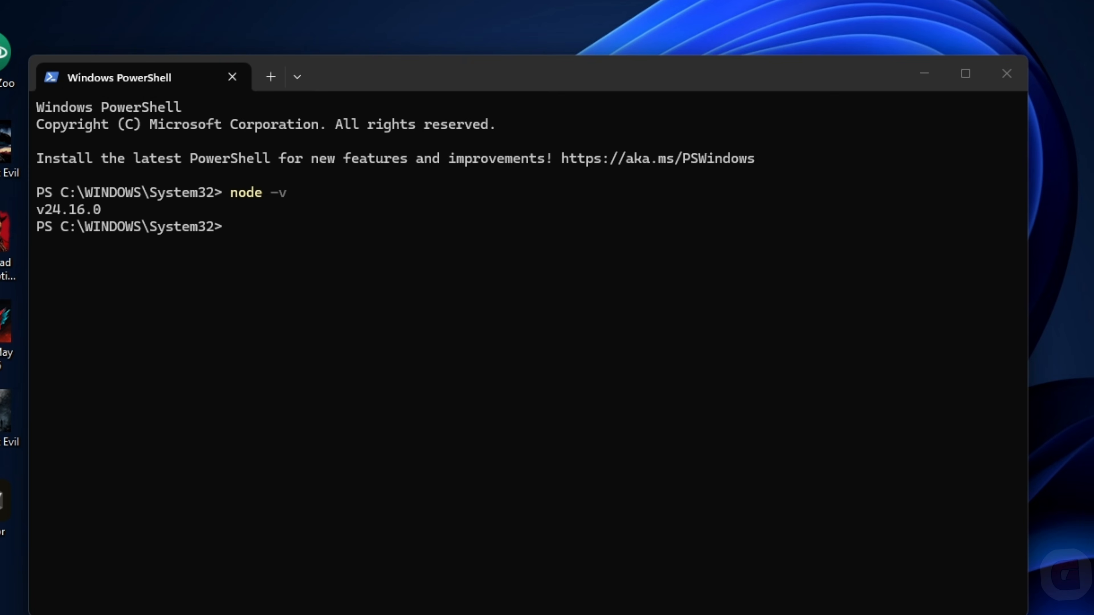
{"action": "left_click_drag", "start_coordinate": [109, 209], "coordinate": [71, 186]}
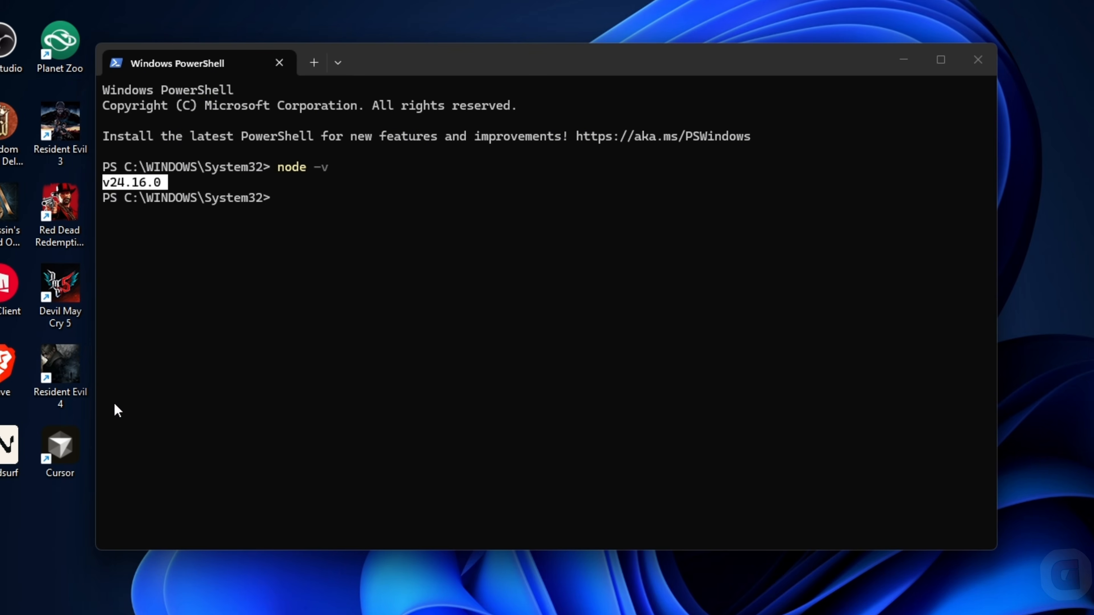
{"action": "left_click_drag", "start_coordinate": [621, 69], "coordinate": [650, 62]}
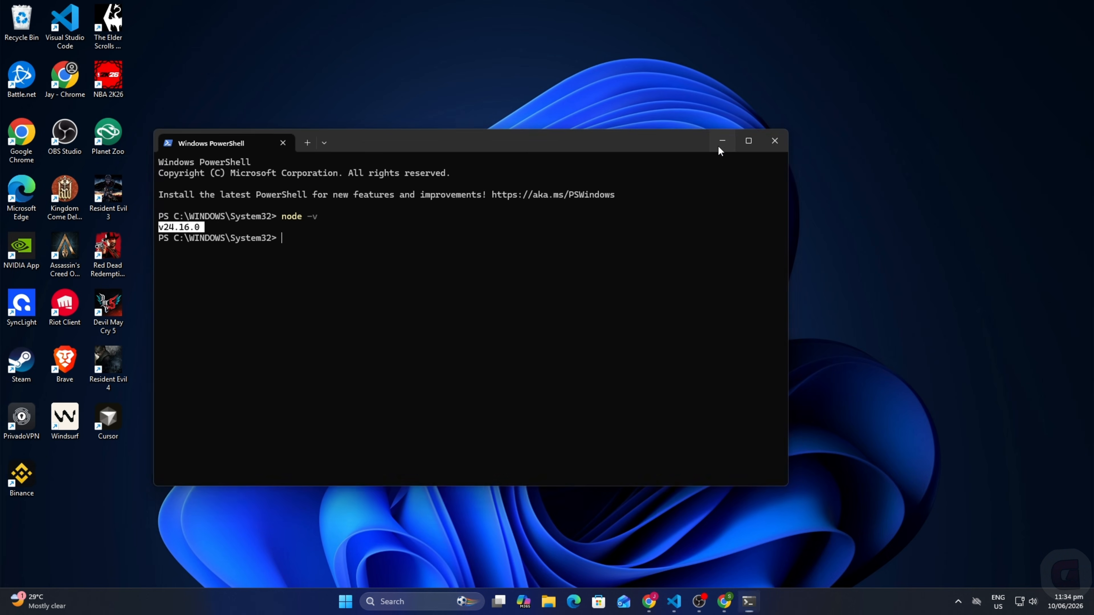
{"action": "left_click", "coordinate": [928, 59]}
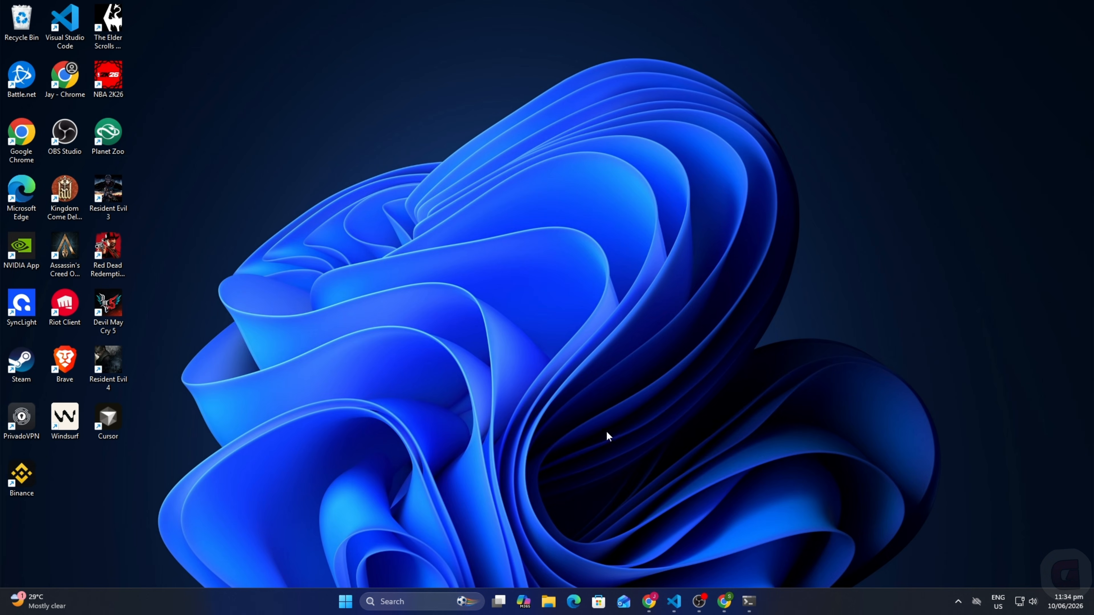
Step: Open the system Path variable in the Windows environment variables settings and check for the C:\Program Files\nodejs\ entry
{"action": "left_click", "coordinate": [345, 601]}
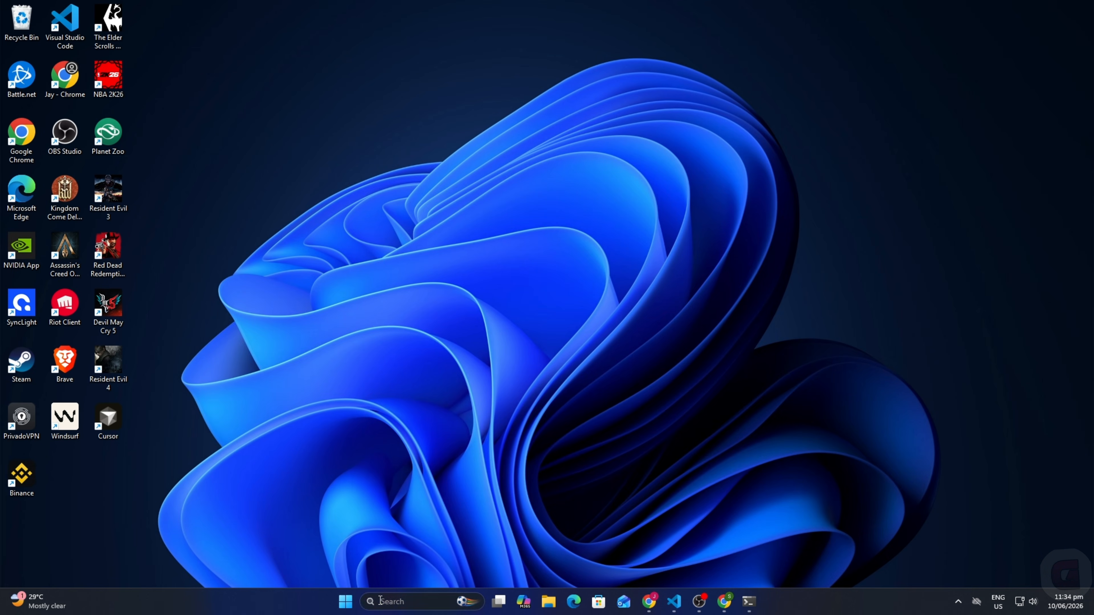
{"action": "type", "text": "en"}
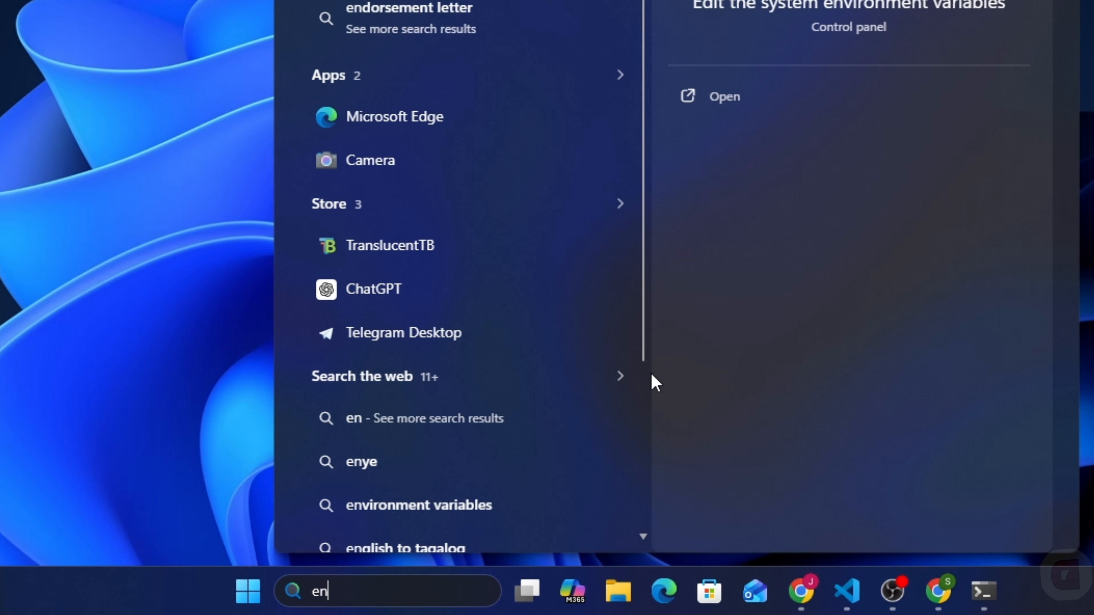
{"action": "type", "text": "vironment"}
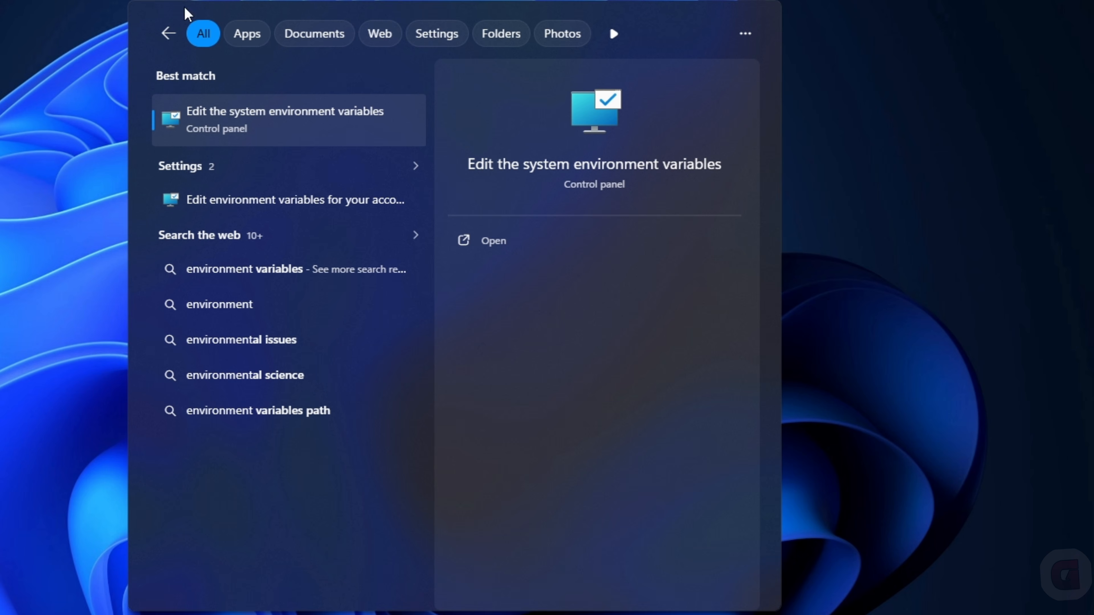
{"action": "left_click", "coordinate": [268, 130]}
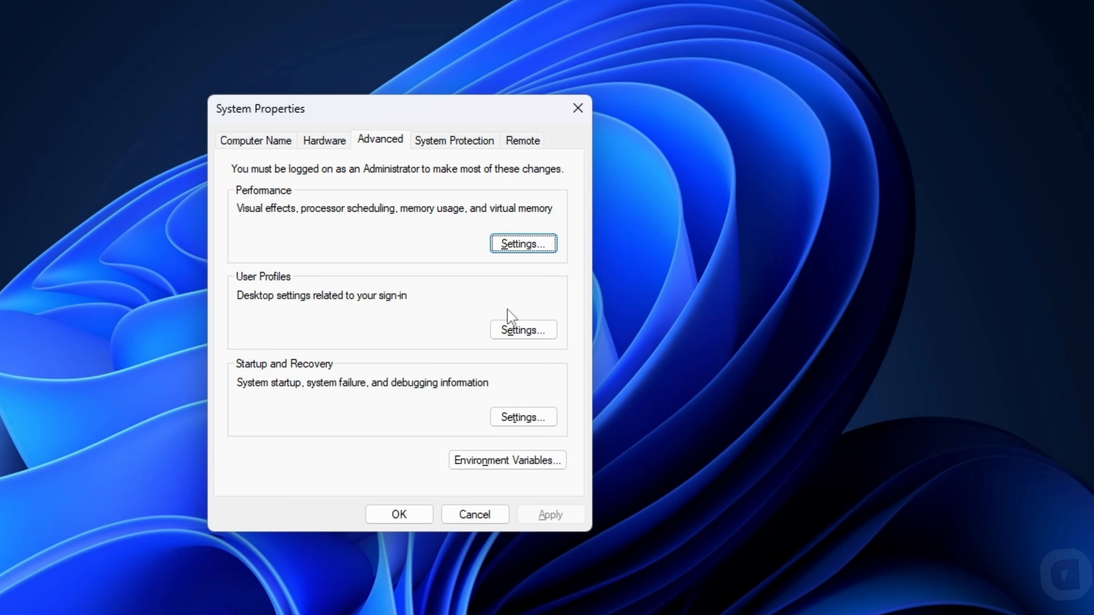
{"action": "left_click", "coordinate": [514, 465]}
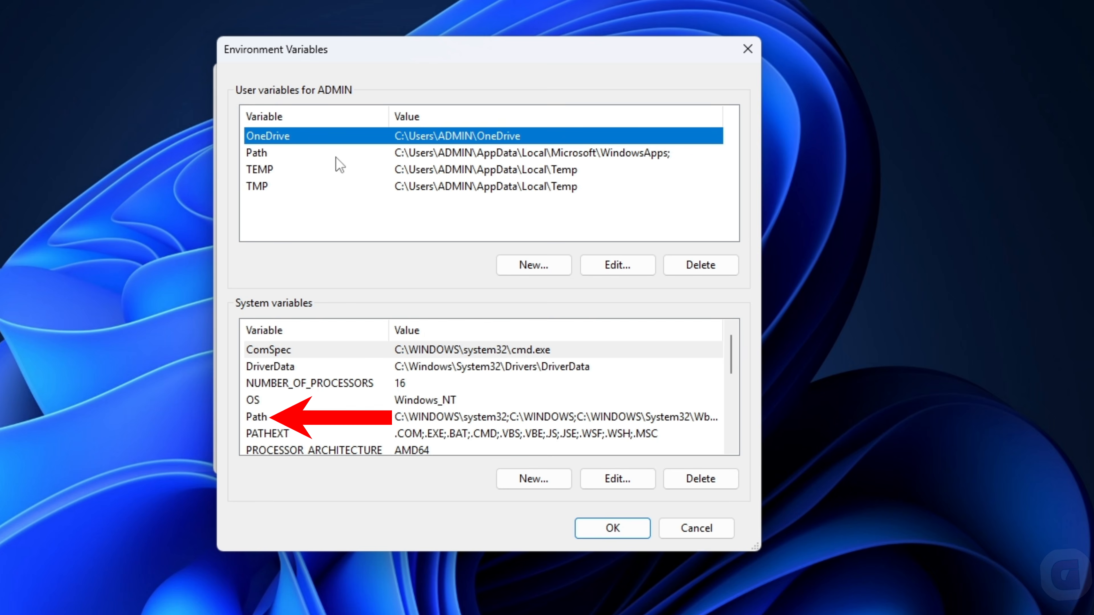
{"action": "double_click", "coordinate": [414, 417]}
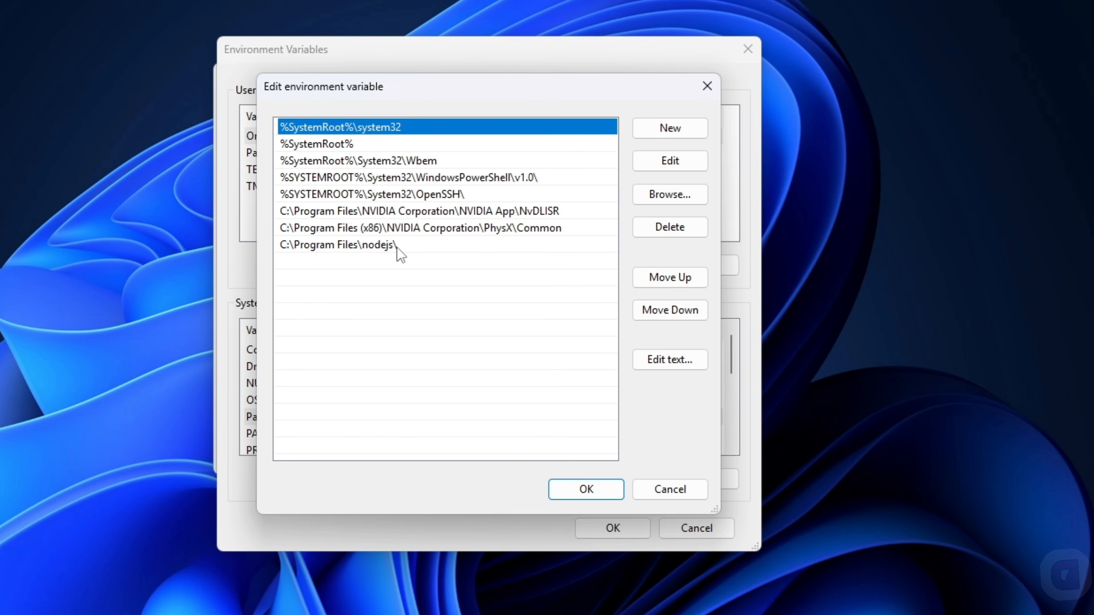
{"action": "left_click", "coordinate": [379, 244]}
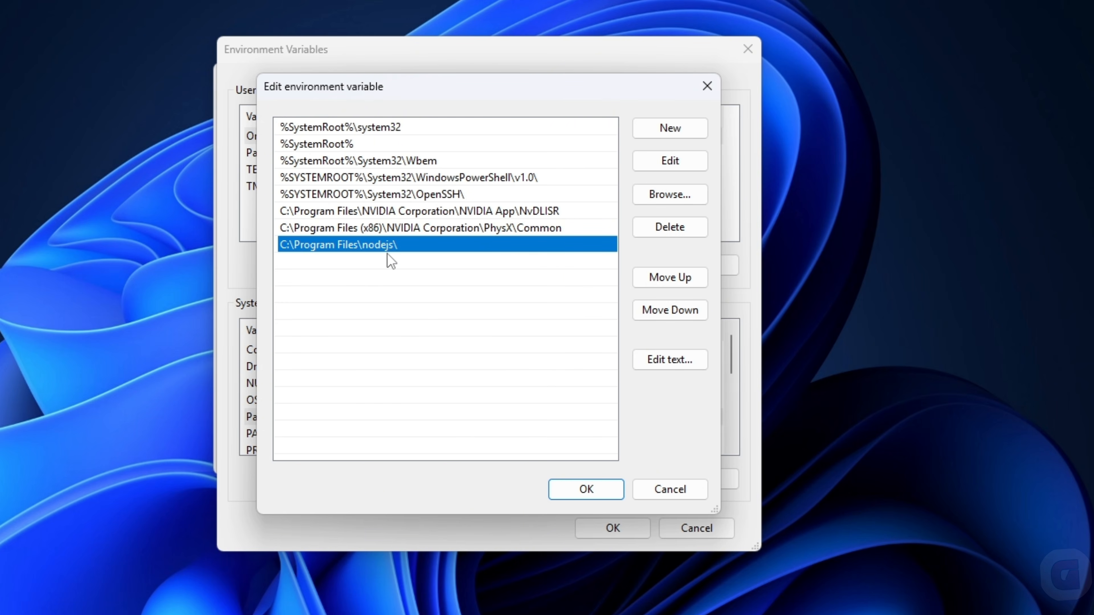
{"action": "left_click", "coordinate": [468, 258]}
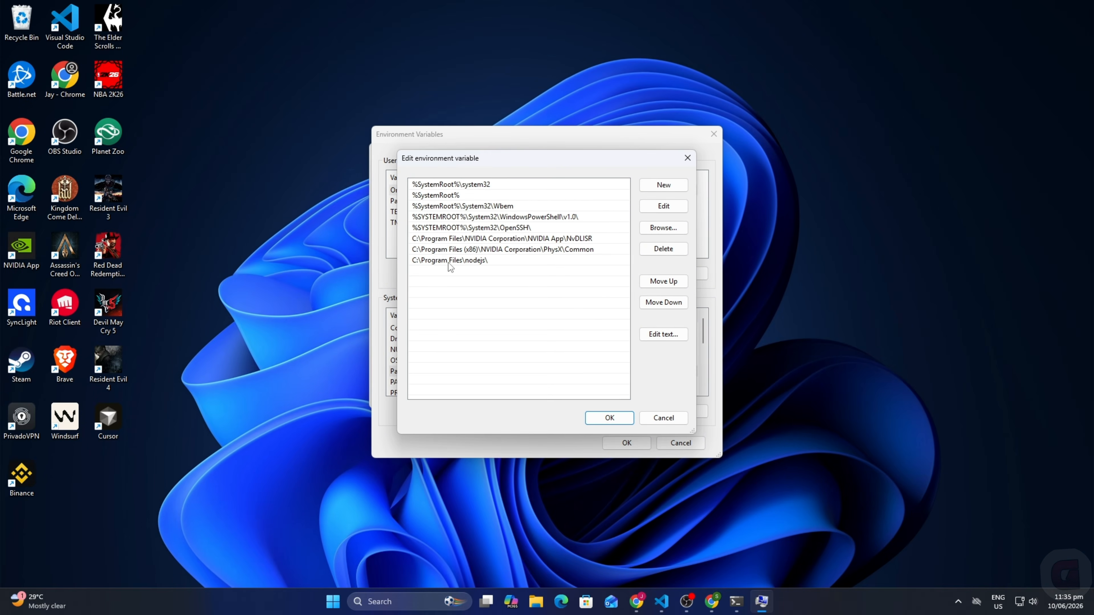
Step: Open the C:\Program Files\nodejs folder in File Explorer and select its full path in the address
{"action": "left_click", "coordinate": [536, 602]}
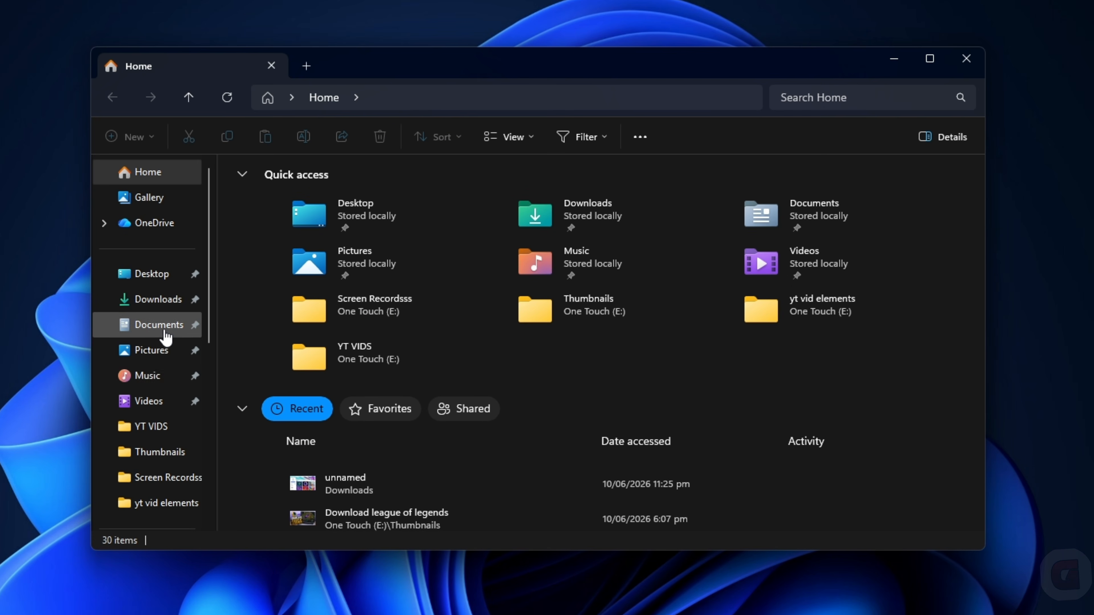
{"action": "scroll", "coordinate": [163, 388], "scroll_direction": "down", "scroll_amount": 3}
{"action": "left_click", "coordinate": [149, 396]}
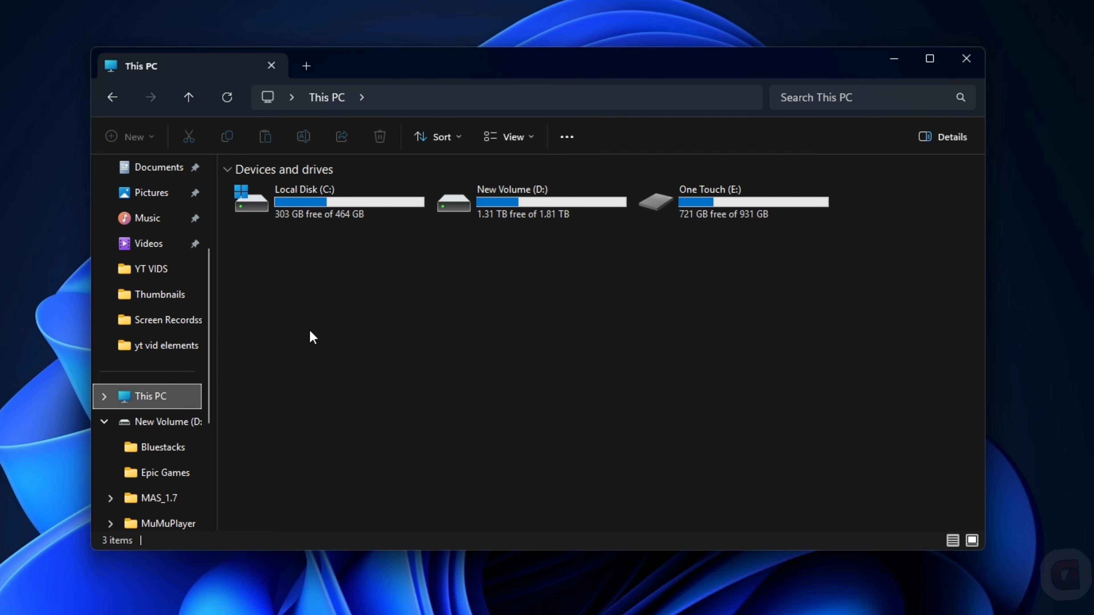
{"action": "double_click", "coordinate": [370, 206]}
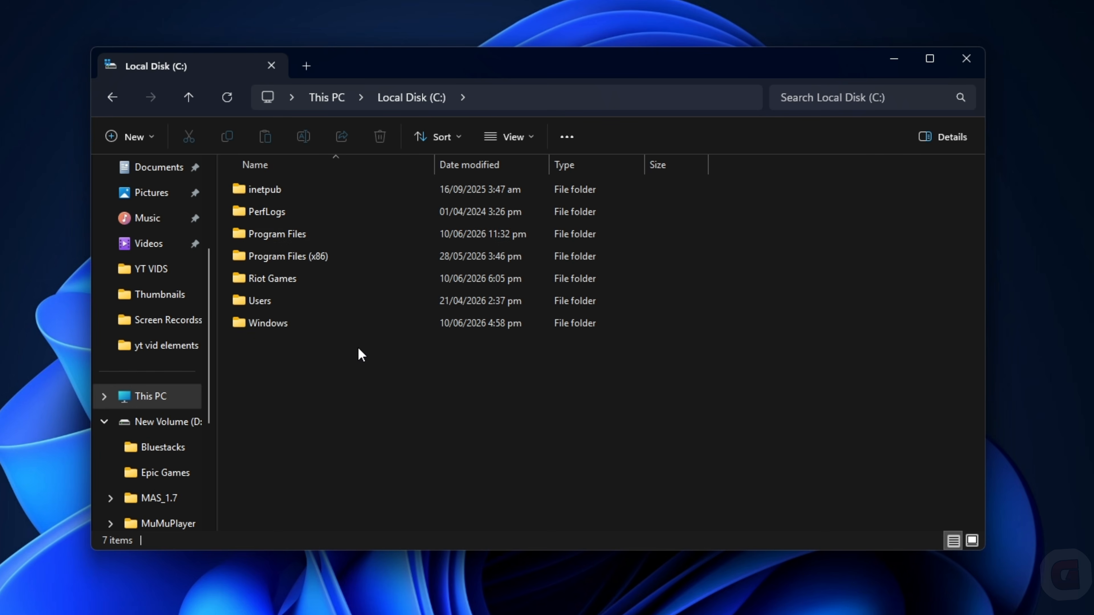
{"action": "left_click", "coordinate": [325, 235]}
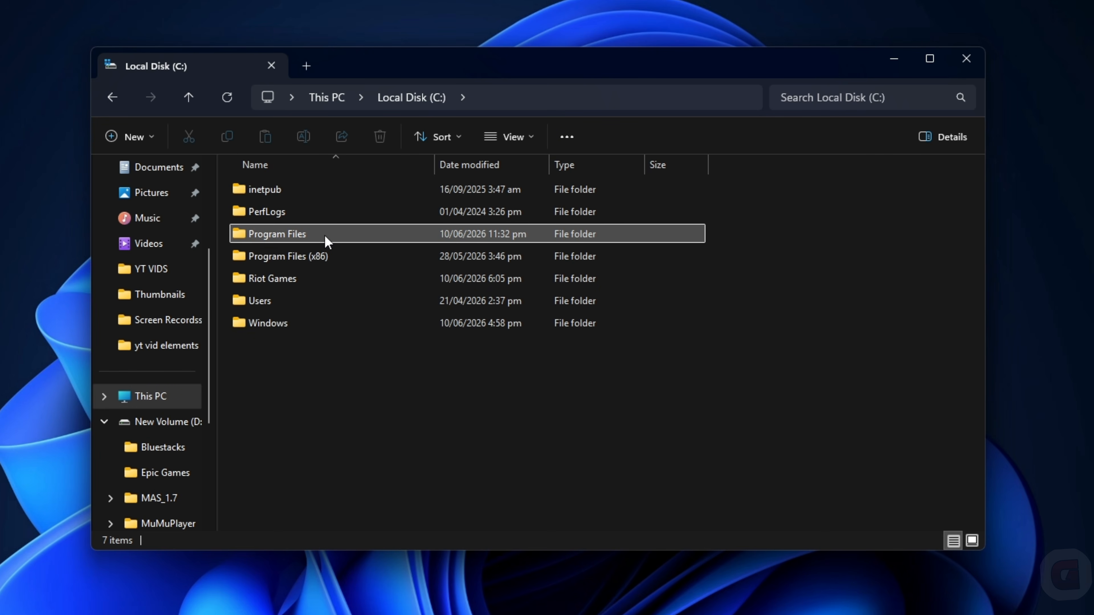
{"action": "double_click", "coordinate": [324, 235]}
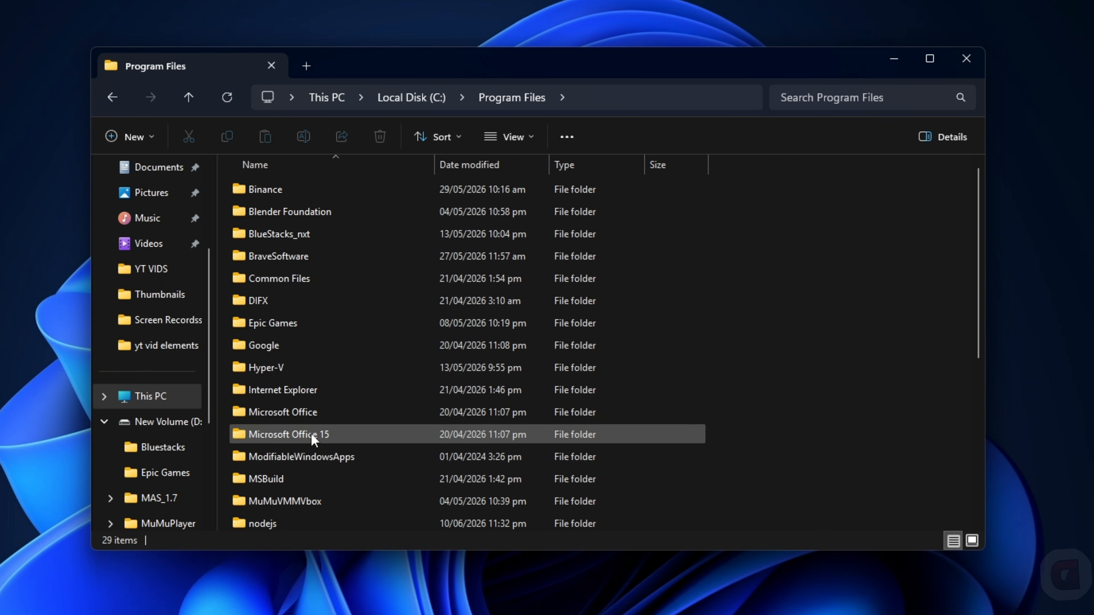
{"action": "scroll", "coordinate": [302, 496], "scroll_direction": "down", "scroll_amount": 1}
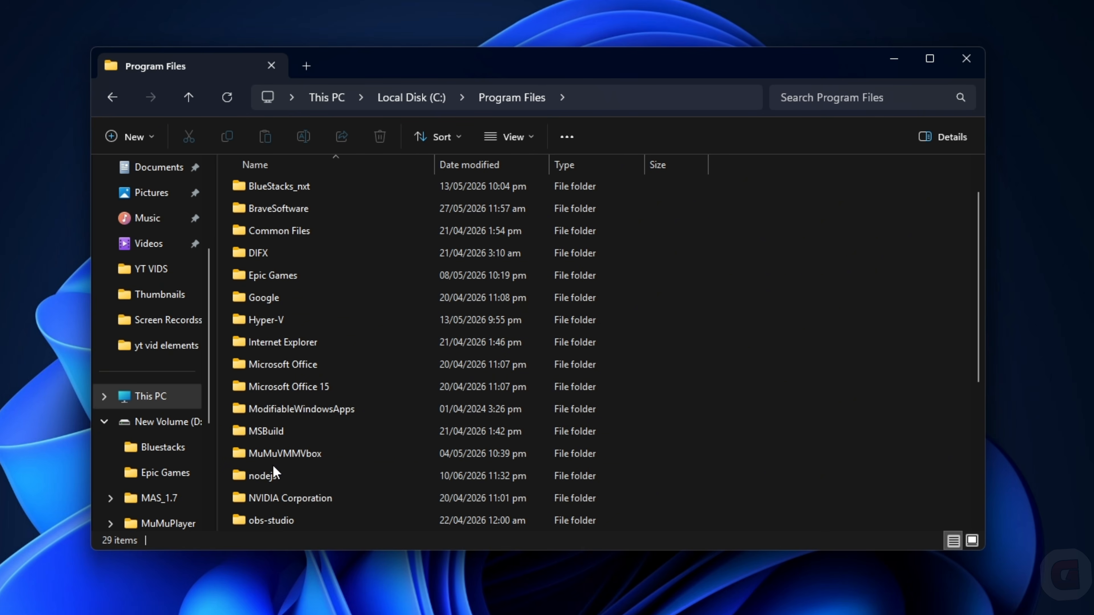
{"action": "left_click", "coordinate": [274, 476]}
{"action": "double_click", "coordinate": [276, 476]}
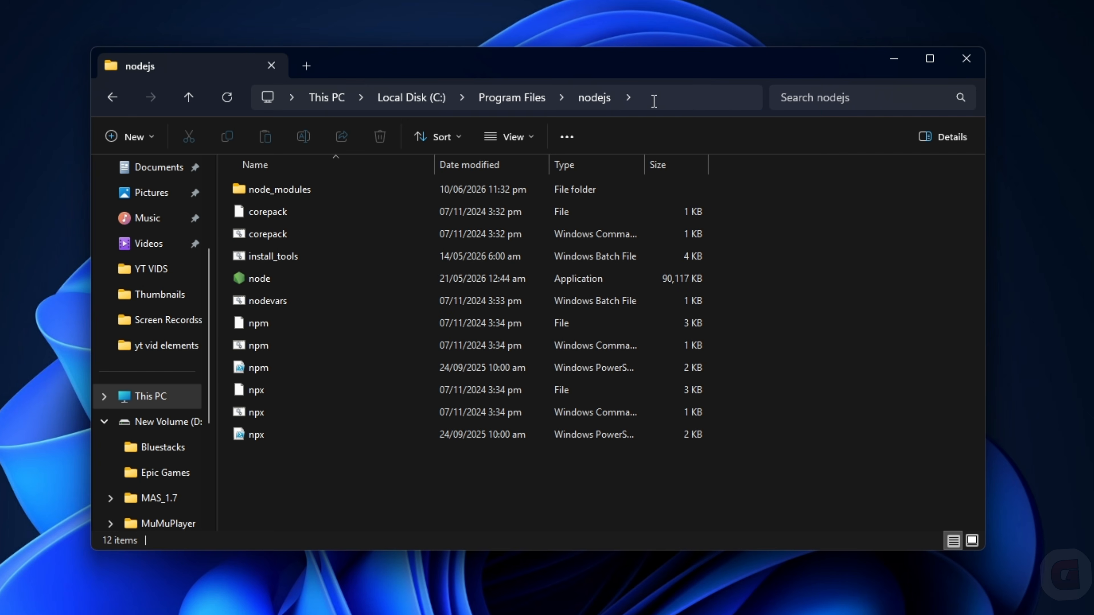
{"action": "left_click", "coordinate": [654, 102]}
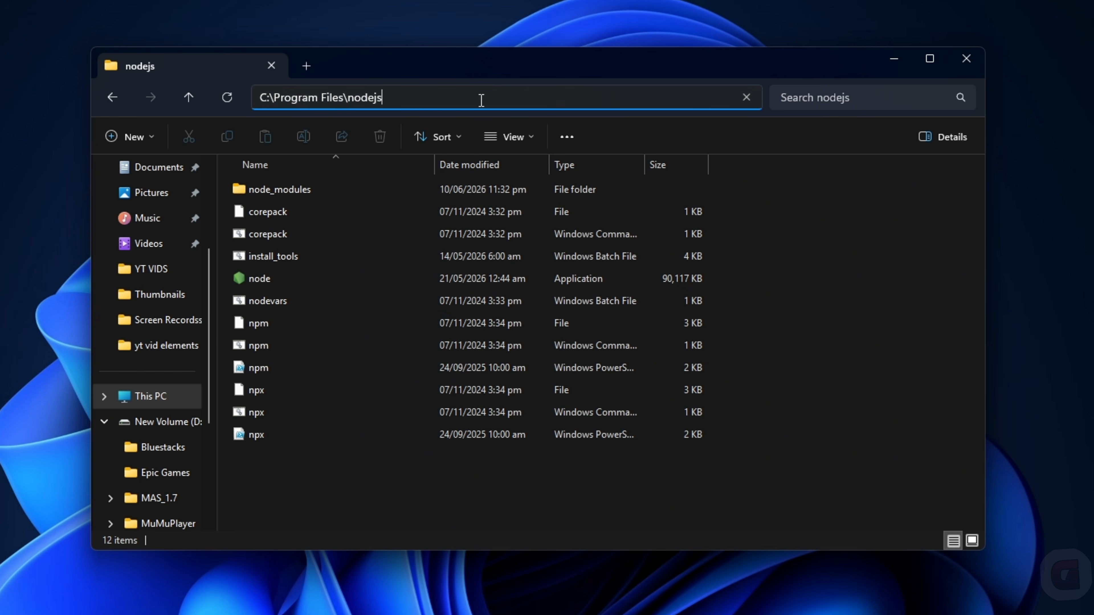
{"action": "left_click_drag", "start_coordinate": [481, 100], "coordinate": [233, 103]}
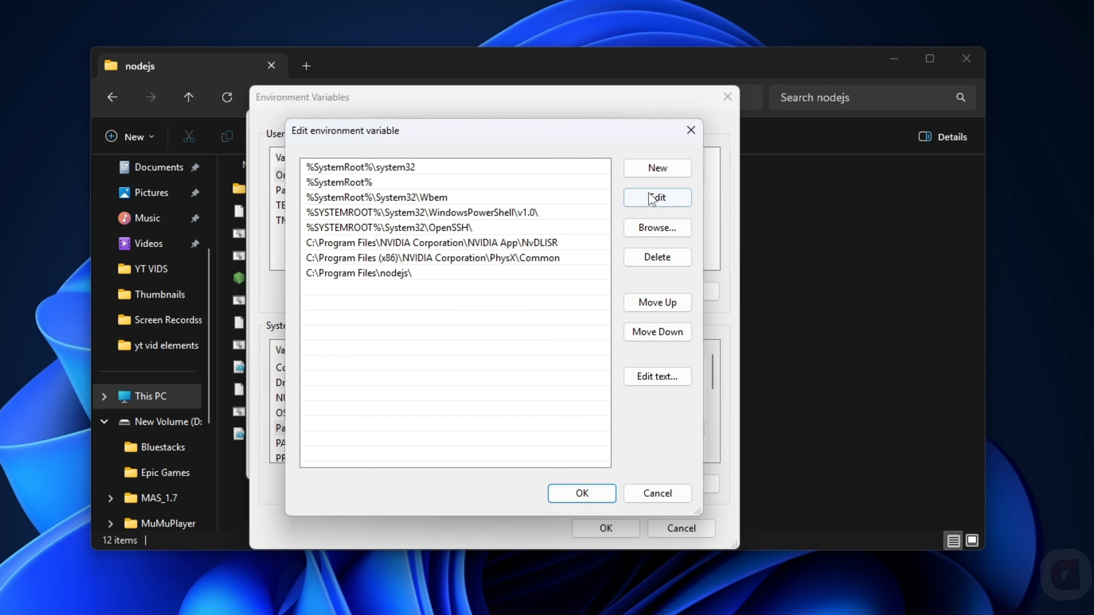
Step: Try adding C:\Program Files\nodejs\ as a new entry in the system Path variable, and clear the duplicate entry
{"action": "left_click", "coordinate": [658, 169]}
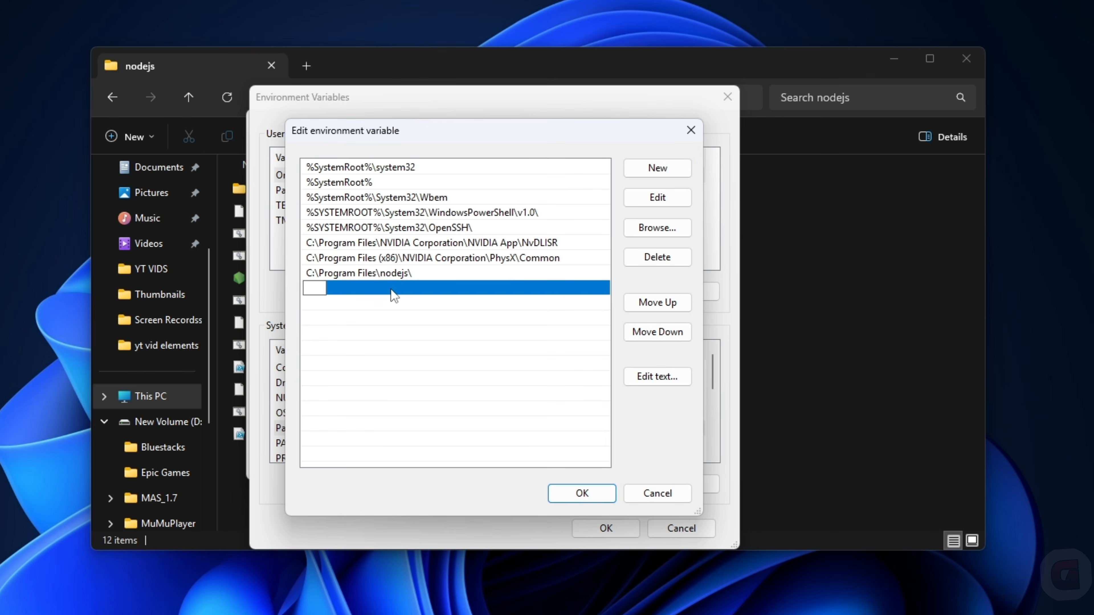
{"action": "type", "text": "C:\\Program Files\\nodejs\\"}
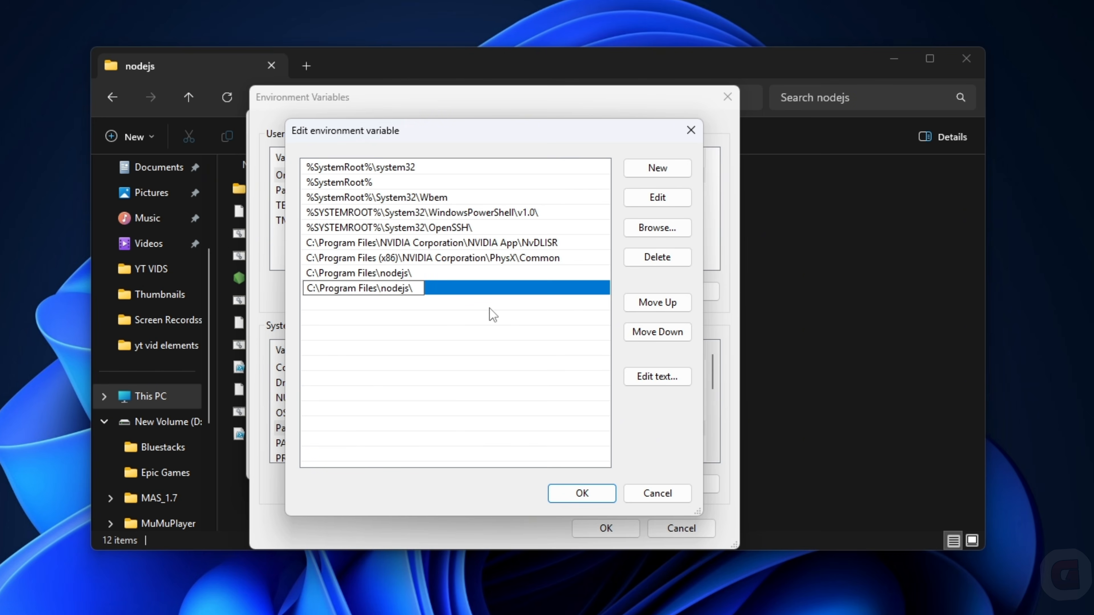
{"action": "left_click_drag", "start_coordinate": [416, 289], "coordinate": [312, 279]}
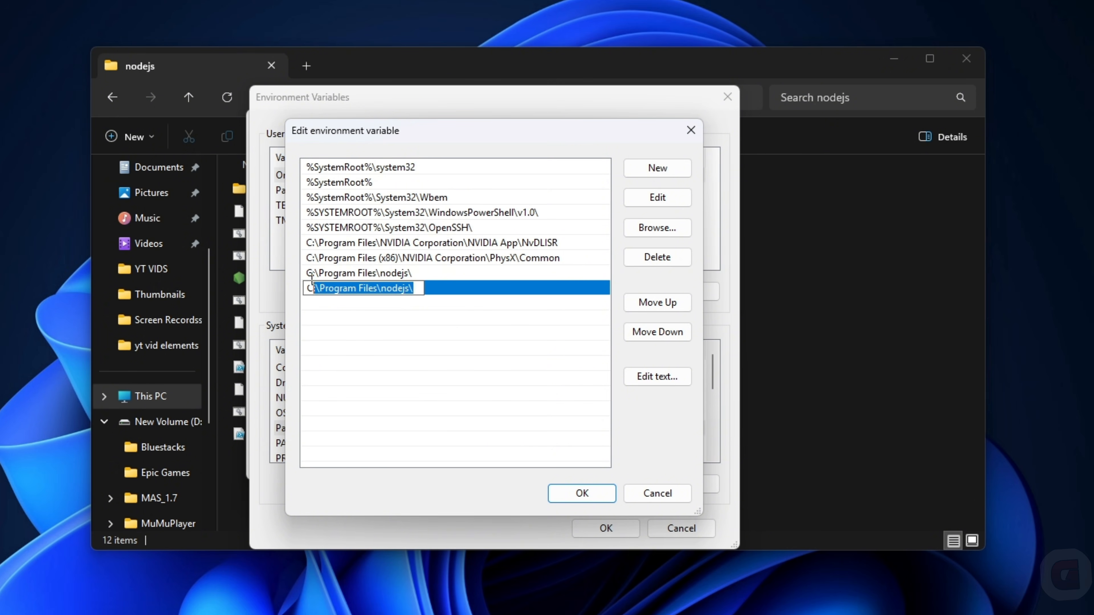
{"action": "left_click_drag", "start_coordinate": [312, 279], "coordinate": [289, 279]}
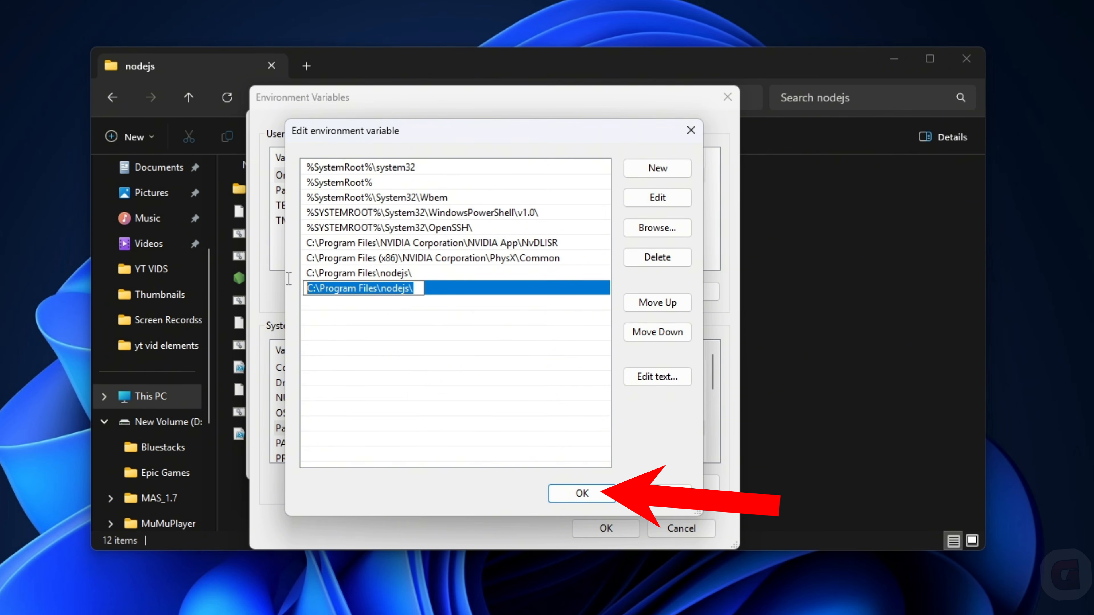
{"action": "key", "text": "BackSpace"}
{"action": "left_click", "coordinate": [417, 318]}
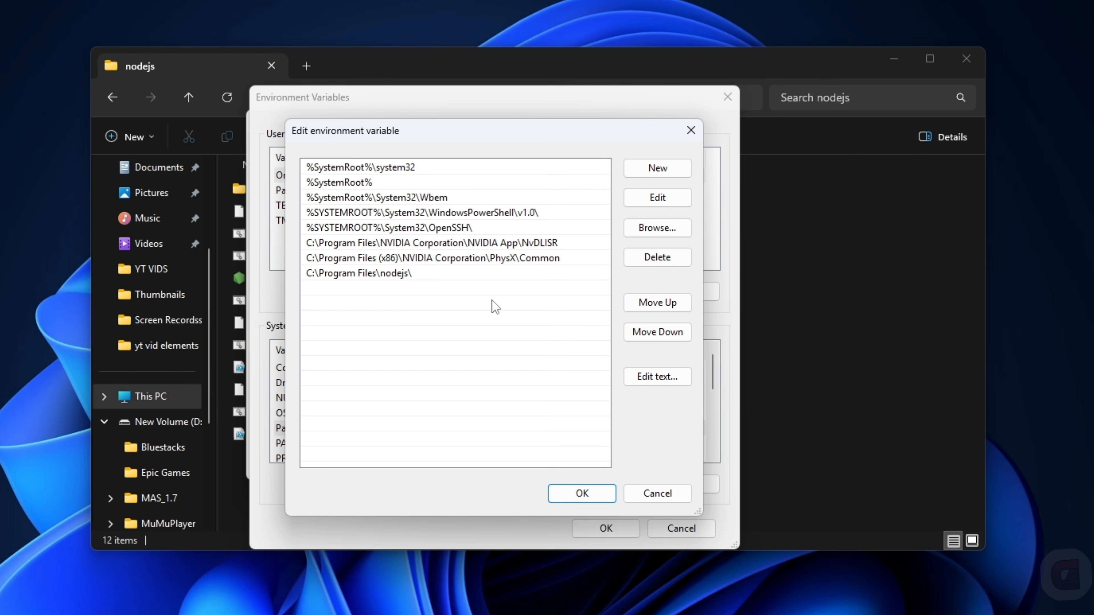
Step: Confirm the Path variable, close the Environment Variables and System Properties windows, and minimize the nodejs folder window
{"action": "left_click", "coordinate": [580, 492]}
{"action": "left_click", "coordinate": [727, 96]}
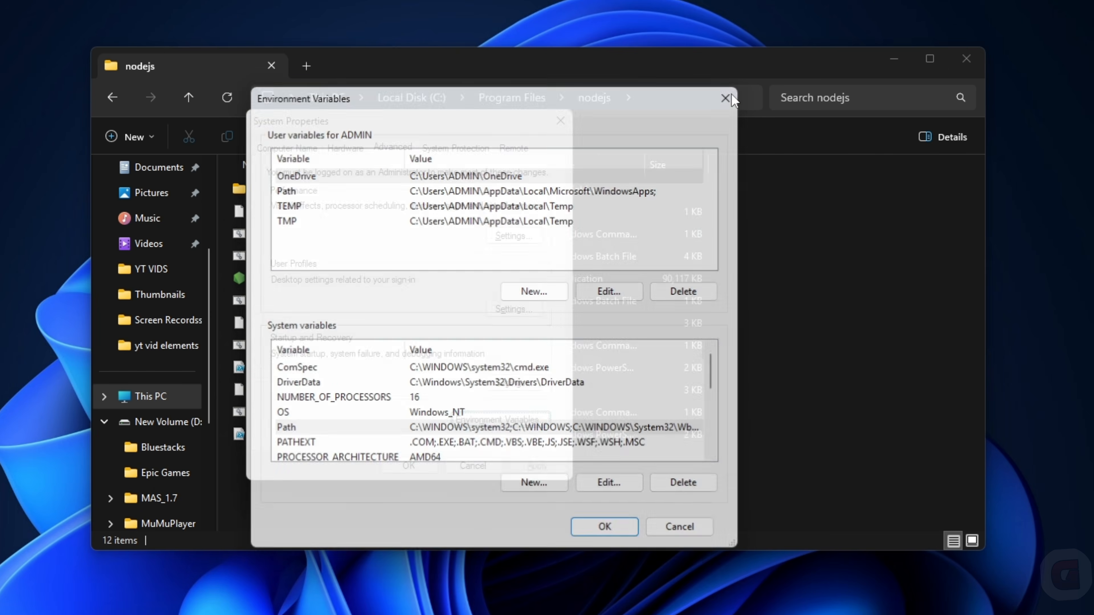
{"action": "left_click", "coordinate": [560, 114]}
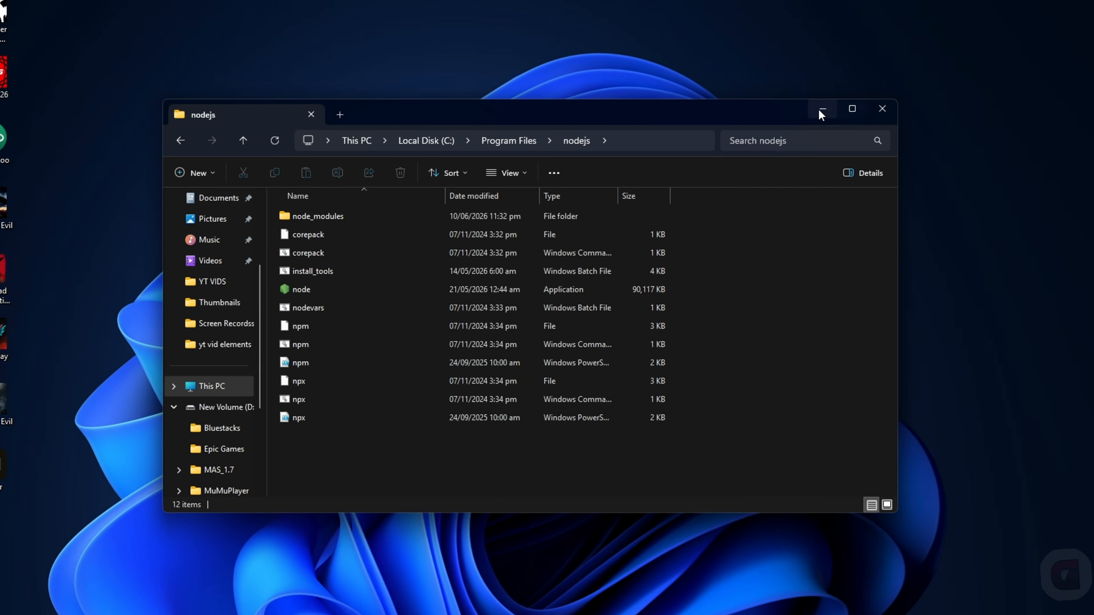
{"action": "left_click", "coordinate": [981, 62]}
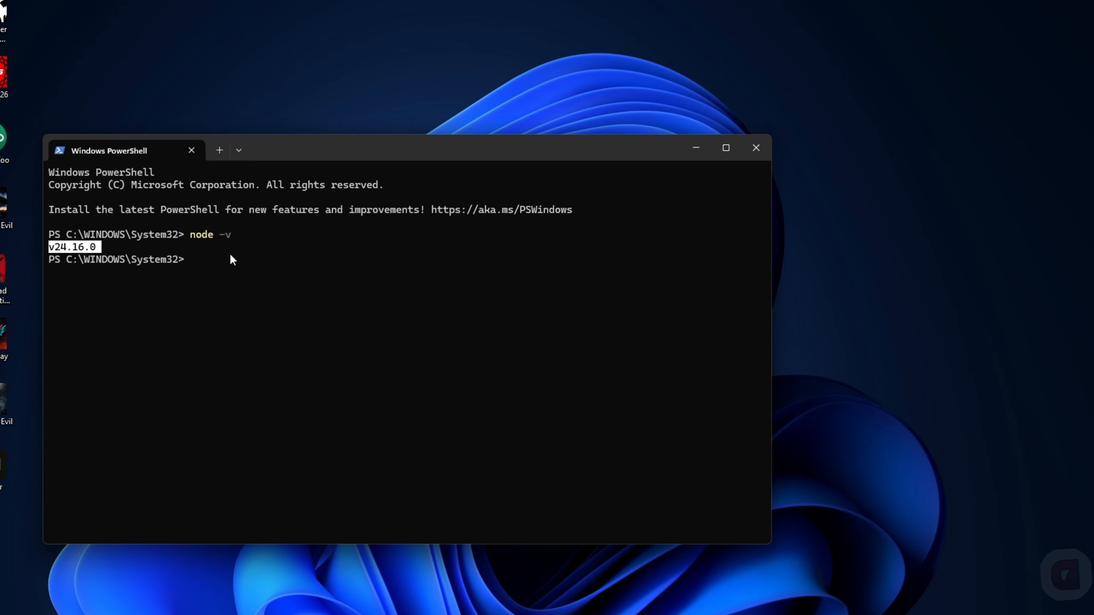
Step: Check the installed Node.js version again with node -v in Windows PowerShell, and close the window
{"action": "mouse_move", "coordinate": [270, 297]}
{"action": "left_mouse_down"}
{"action": "mouse_move", "coordinate": [238, 291]}
{"action": "mouse_move", "coordinate": [271, 289]}
{"action": "left_mouse_up"}
{"action": "left_click", "coordinate": [302, 226]}
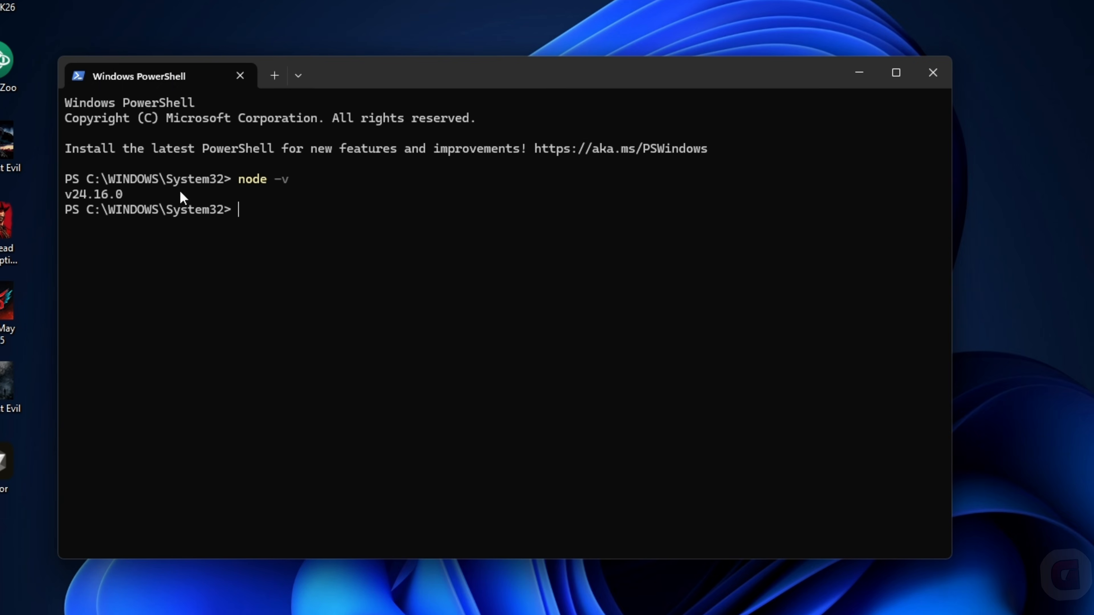
{"action": "type", "text": "node -v"}
{"action": "key", "text": "Return"}
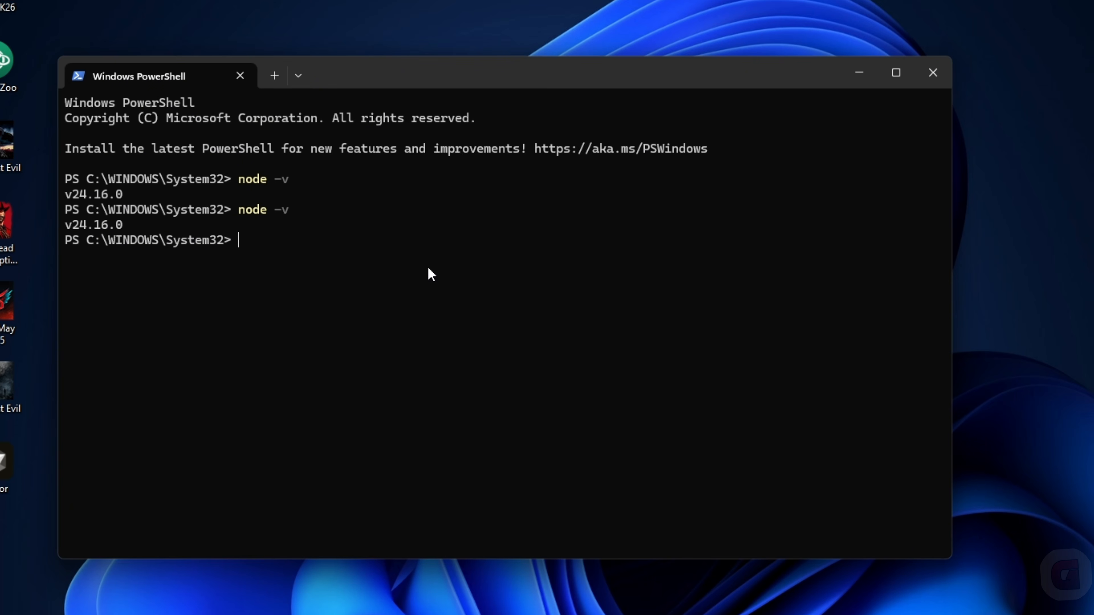
{"action": "left_click", "coordinate": [932, 74]}
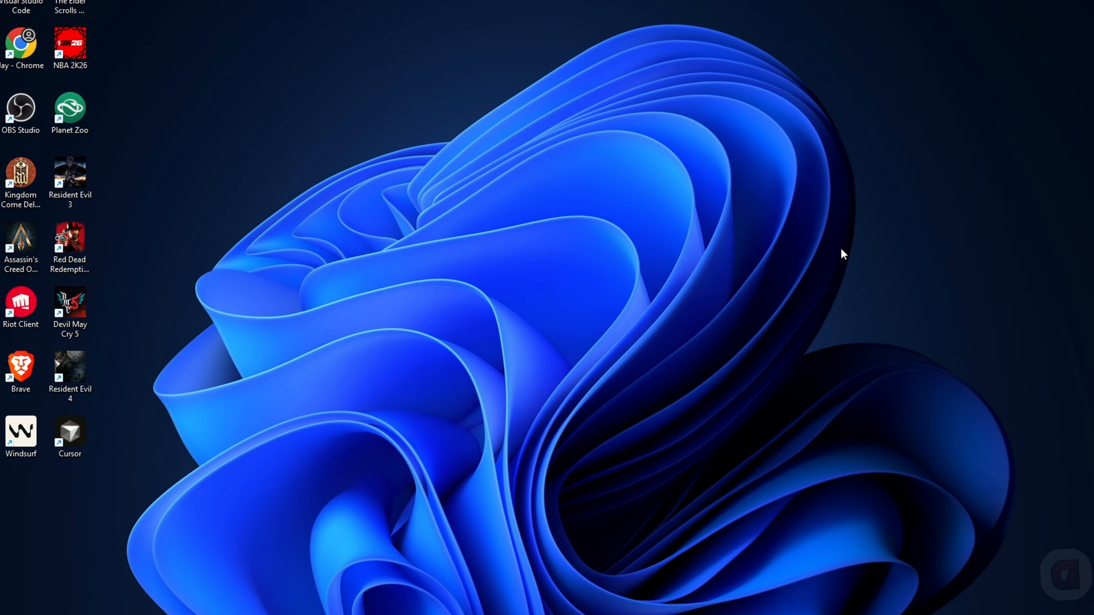